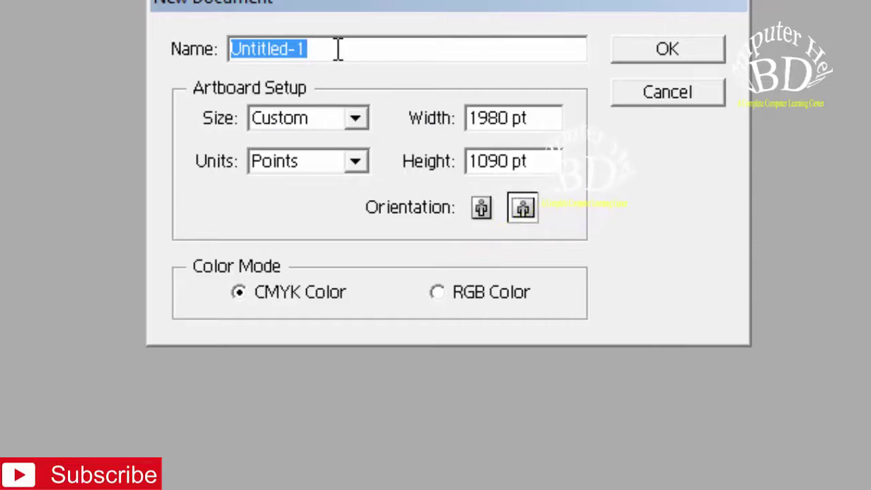
Name the new document "Khan".
type("Ka")
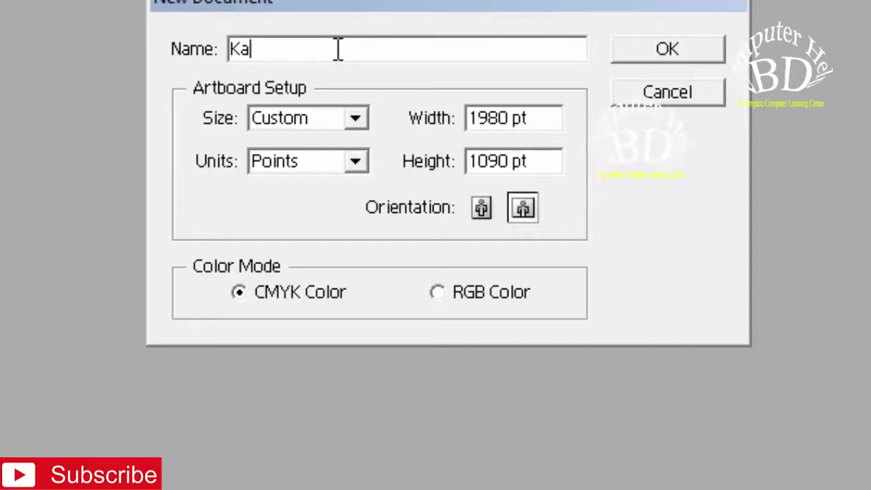
type("h")
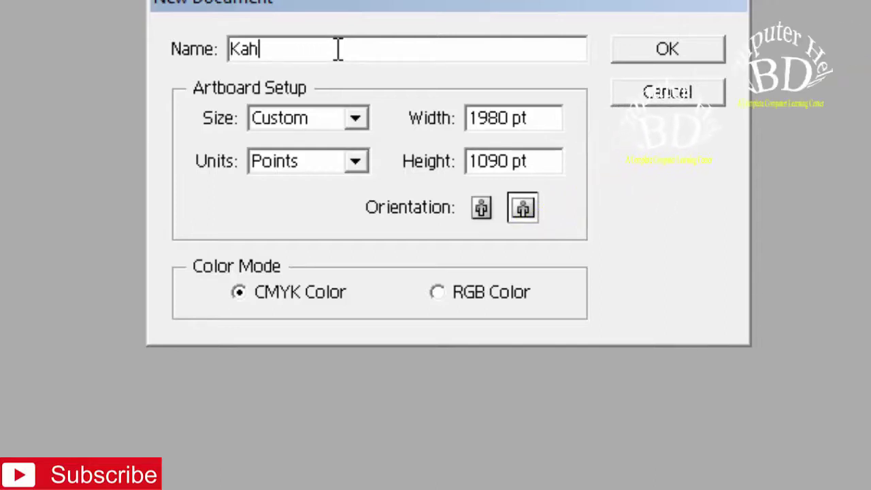
type("an")
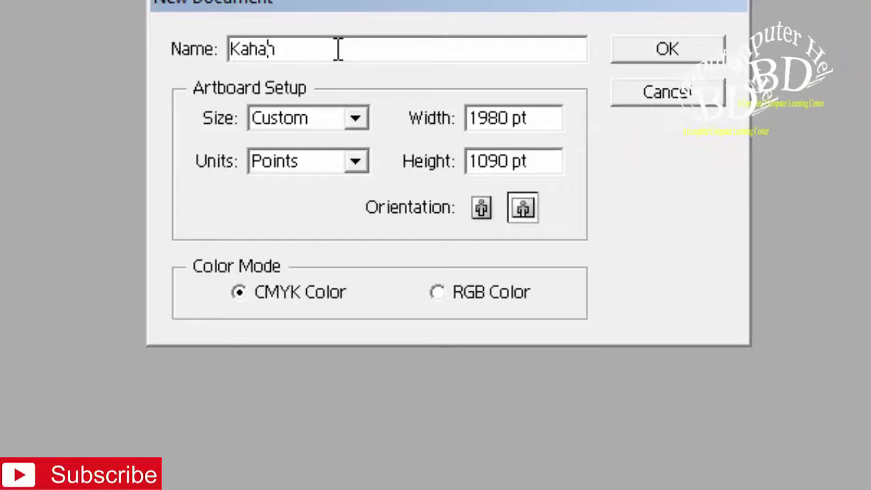
key("Left")
key("Left")
key("Left")
key("BackSpace")
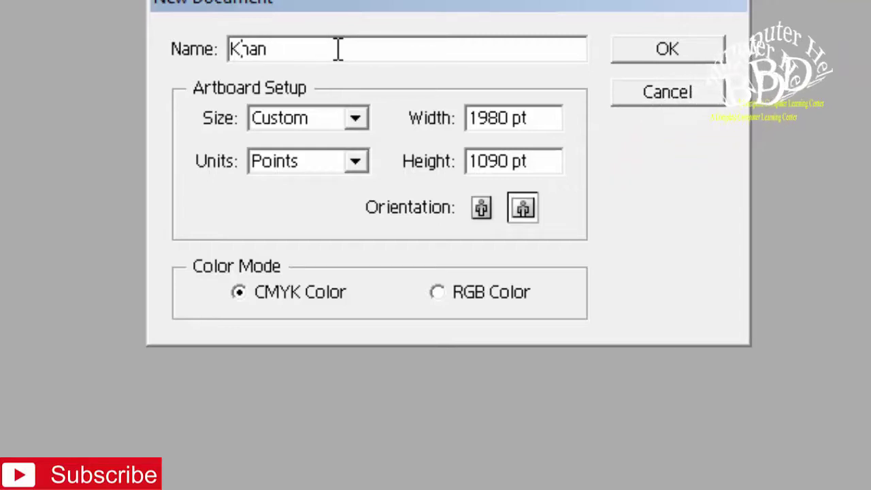
key("End")
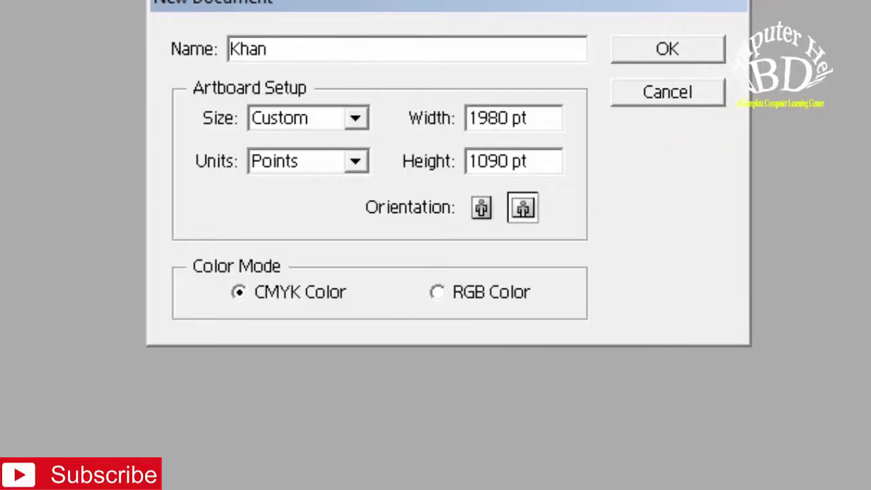
Set the artboard to A4 size with portrait orientation and create the document.
left_click(354, 121)
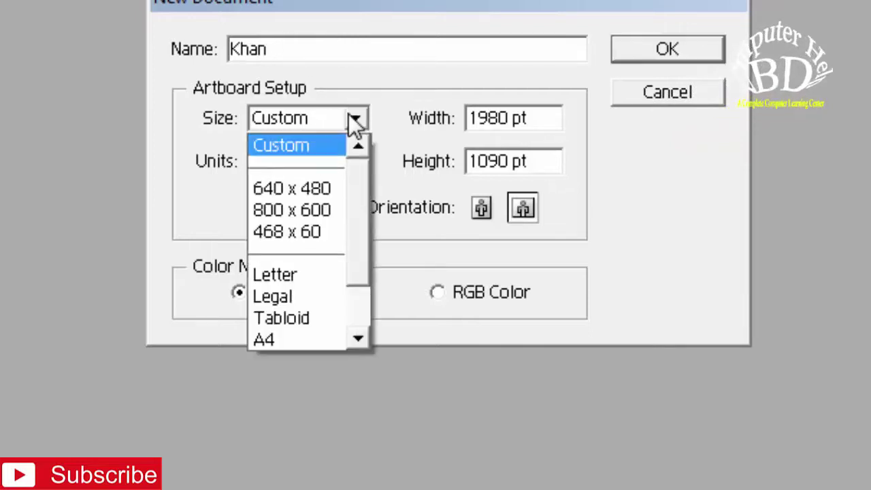
left_click(272, 336)
left_click(484, 210)
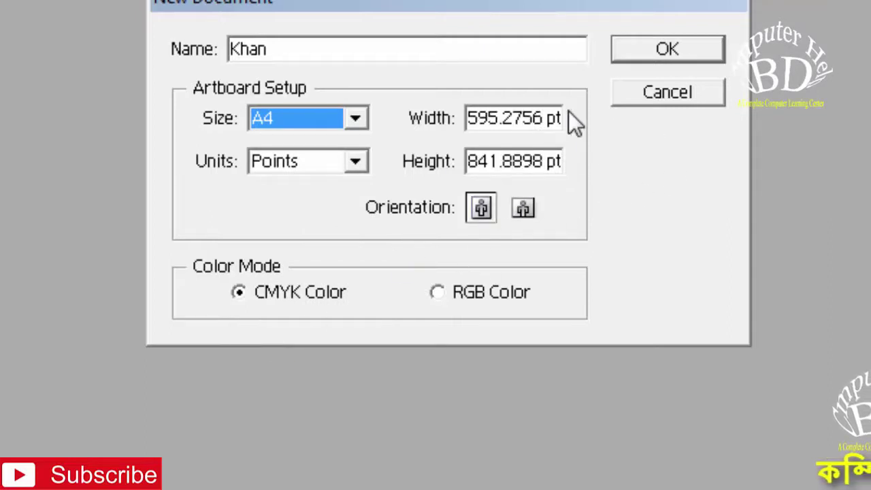
left_click(656, 52)
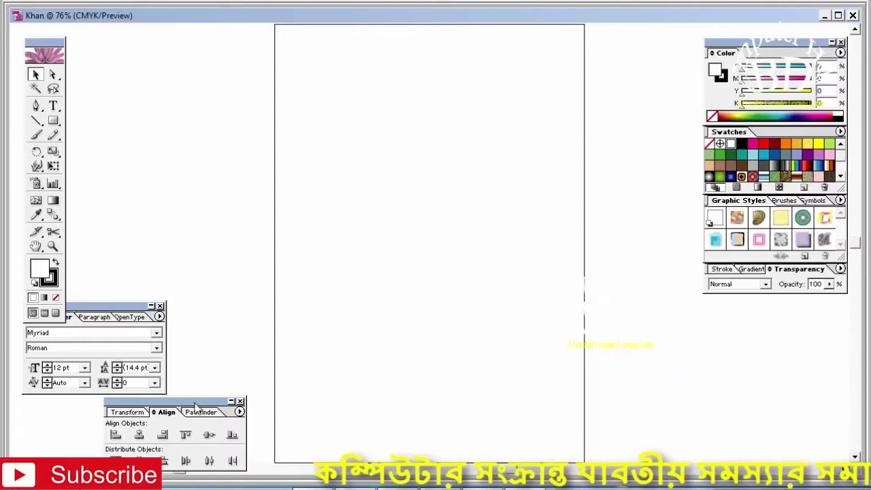
Move the Align palette group directly beneath the Character palette, lining up their edges.
left_click_drag(198, 403, 120, 402)
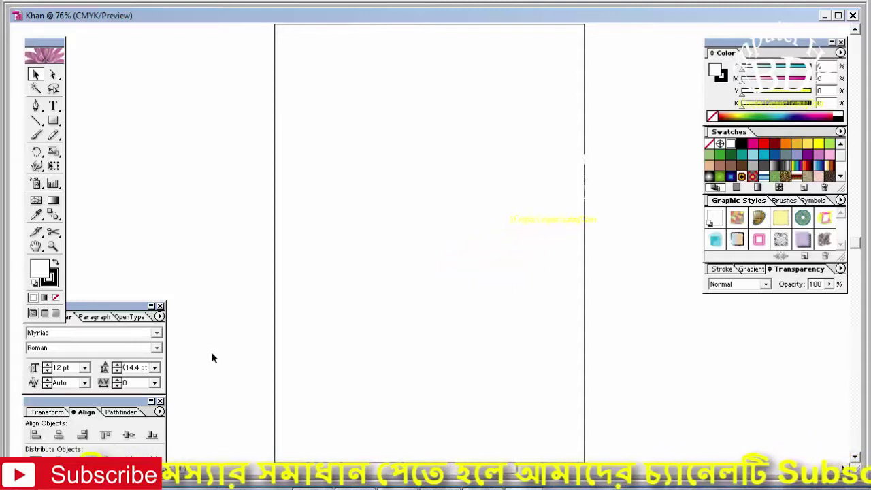
Draw a rectangle from corner to corner of the A4 artboard so that it covers the whole page.
key("ctrl+plus")
key("ctrl+plus")
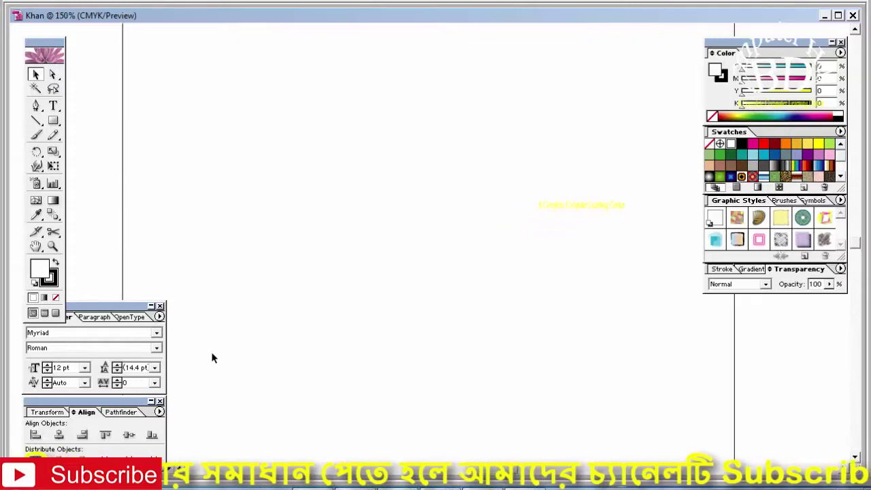
key("ctrl+plus")
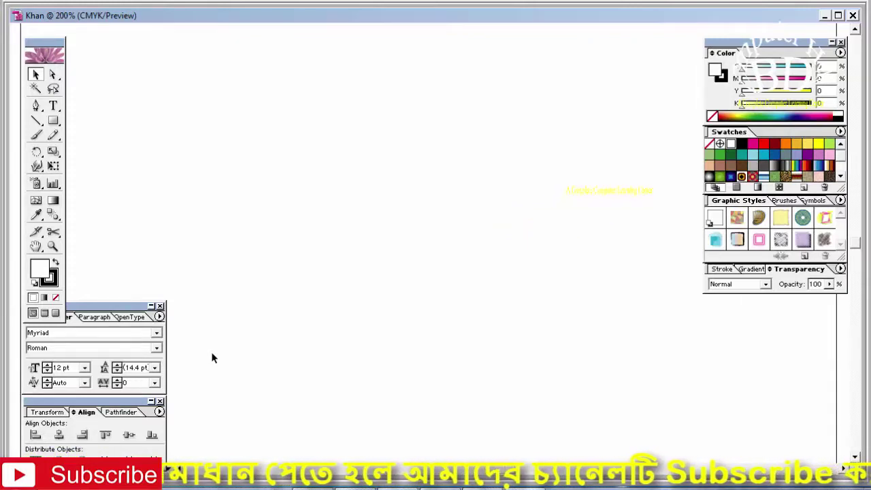
key("ctrl+minus")
key("ctrl+minus")
key("ctrl+minus")
key("ctrl+minus")
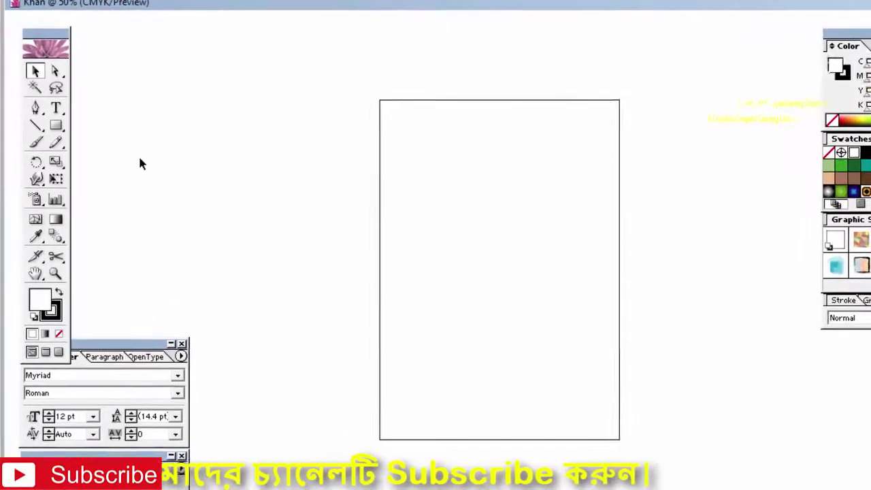
left_click(67, 151)
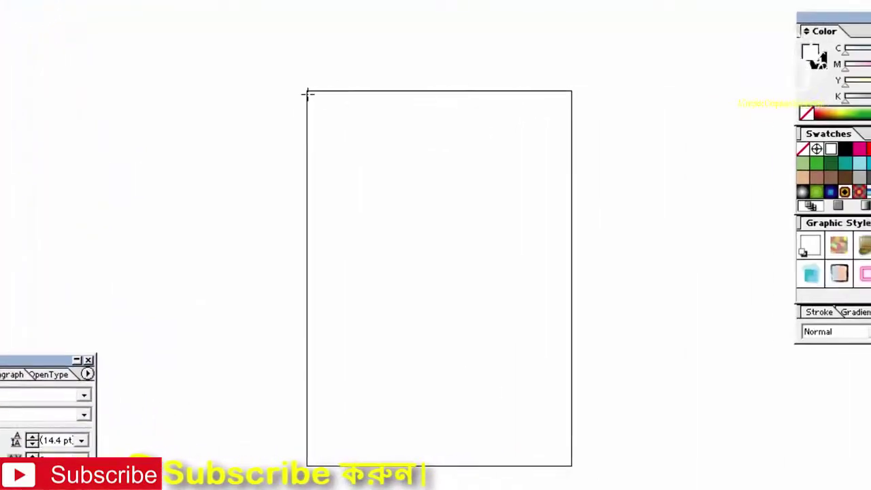
left_click_drag(293, 90, 543, 442)
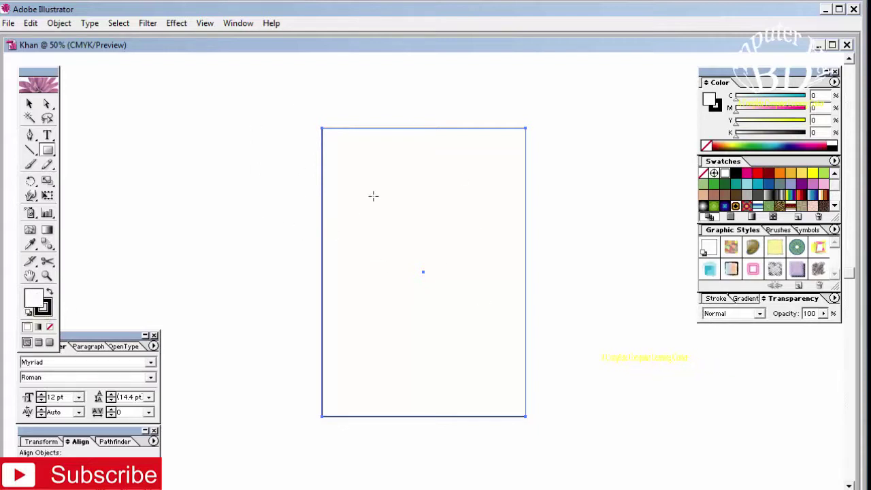
Try magenta and dark red fills on the page-sized rectangle and settle on purple, about 34% cyan and 74% magenta.
left_click(30, 103)
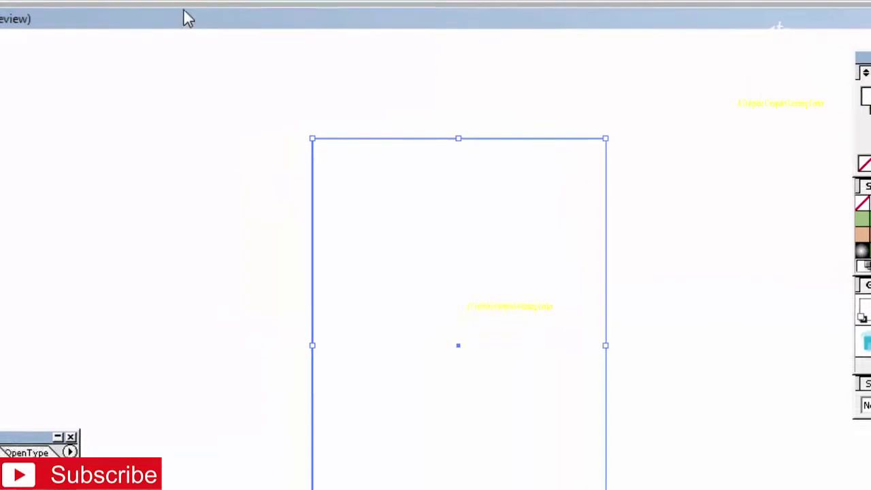
left_click(396, 31)
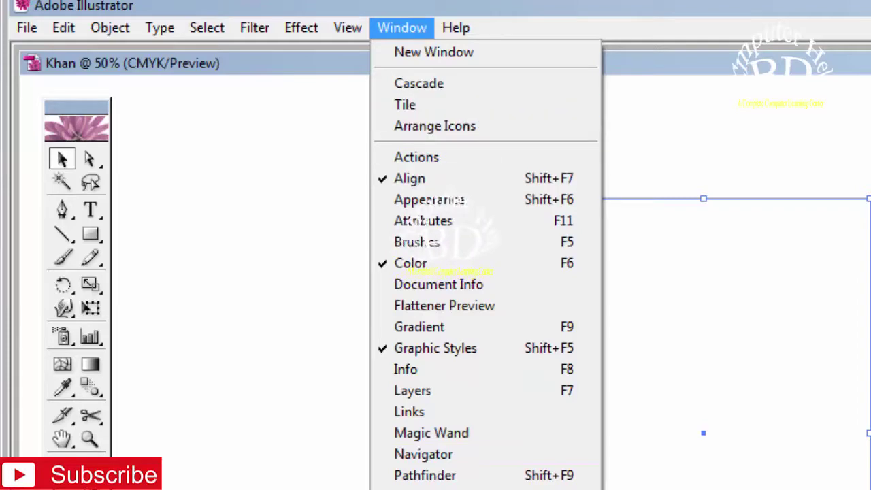
left_click(406, 27)
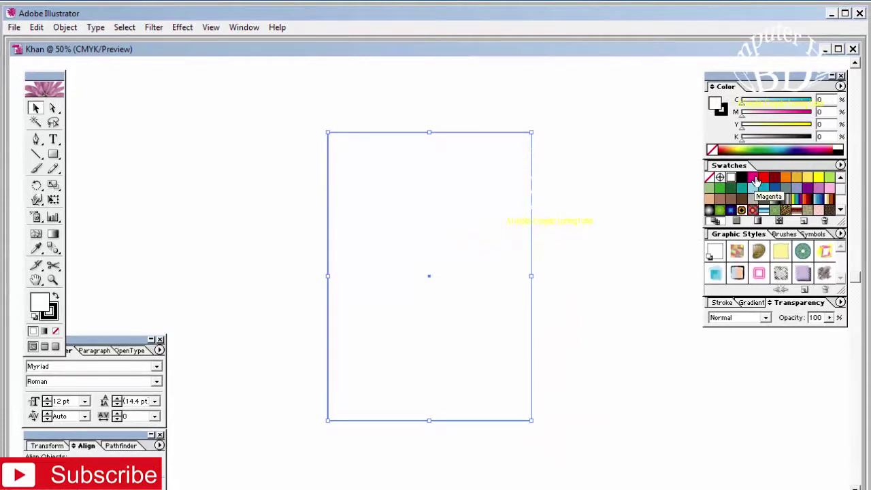
left_click(752, 178)
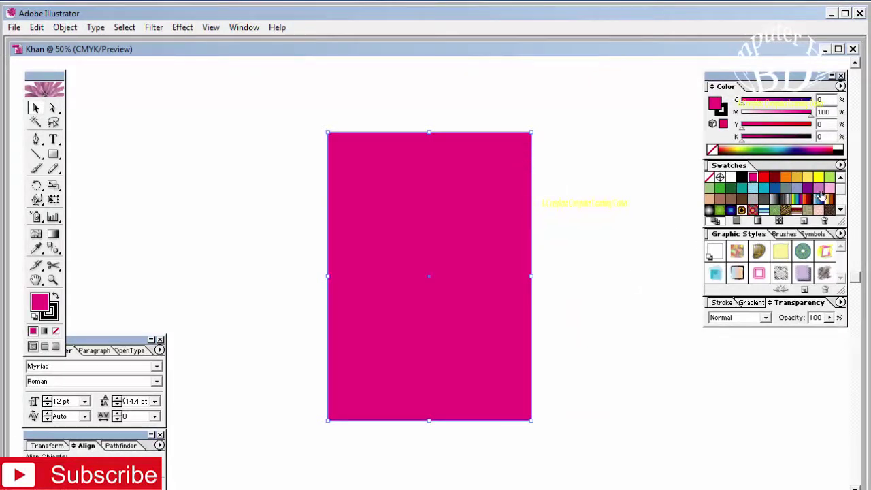
left_click(757, 201)
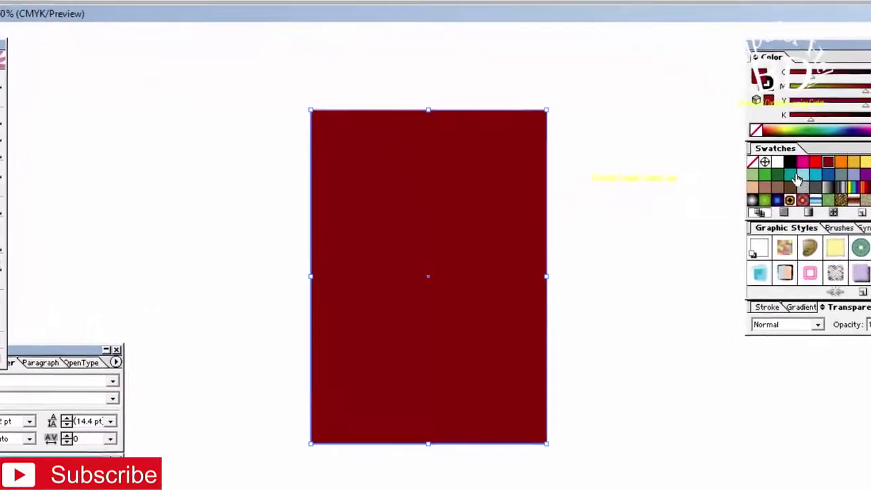
left_click_drag(852, 125, 868, 125)
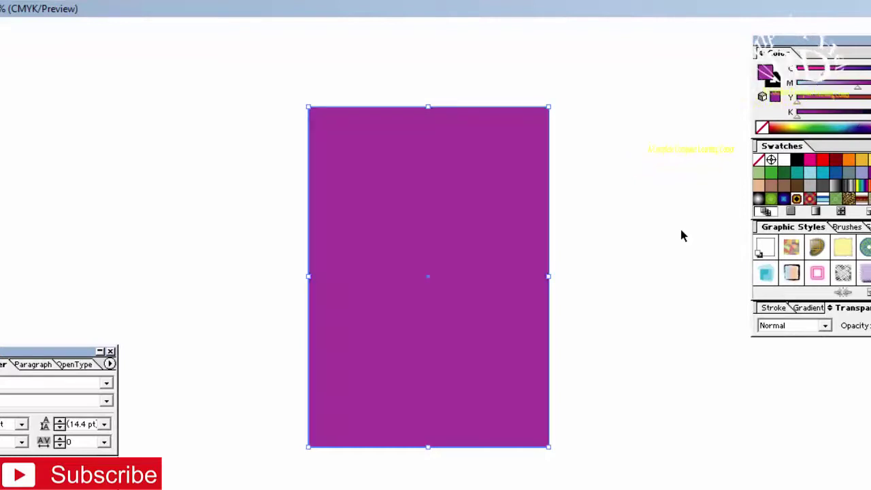
left_click(656, 262)
left_click(476, 272)
left_click(621, 263)
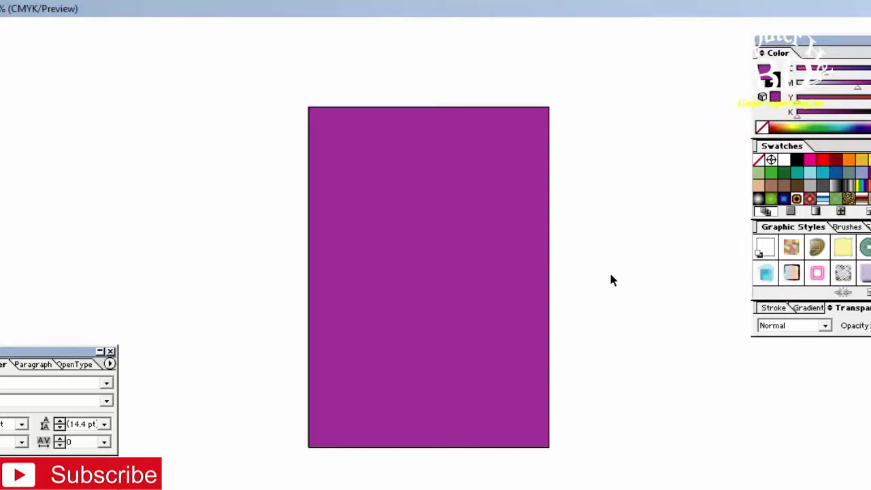
left_click(544, 291)
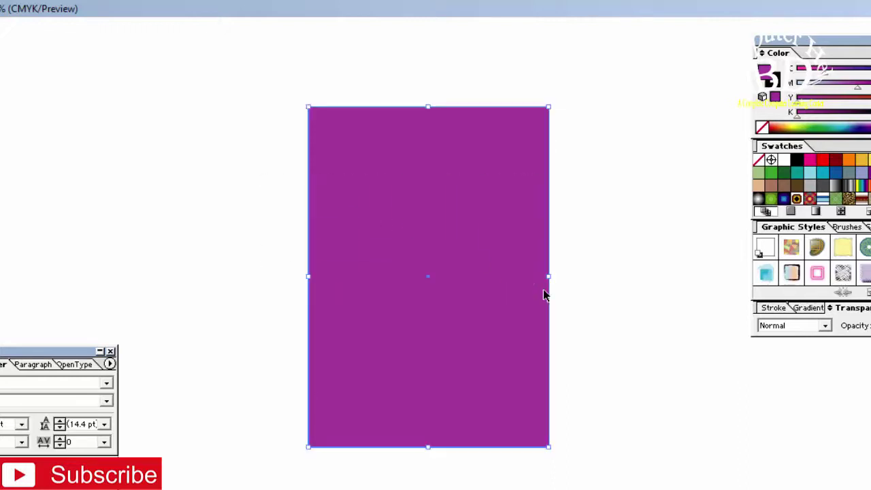
mouse_move(447, 306)
left_mouse_down()
mouse_move(534, 310)
mouse_move(476, 300)
mouse_move(449, 306)
mouse_move(534, 302)
mouse_move(450, 304)
left_mouse_up()
left_click(563, 344)
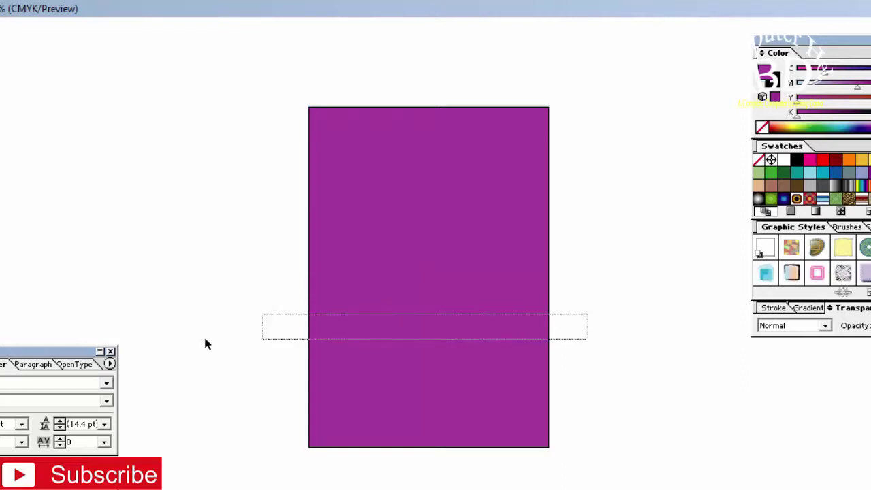
left_click(328, 355)
Redo the lock on the selected purple rectangle.
right_click(423, 290)
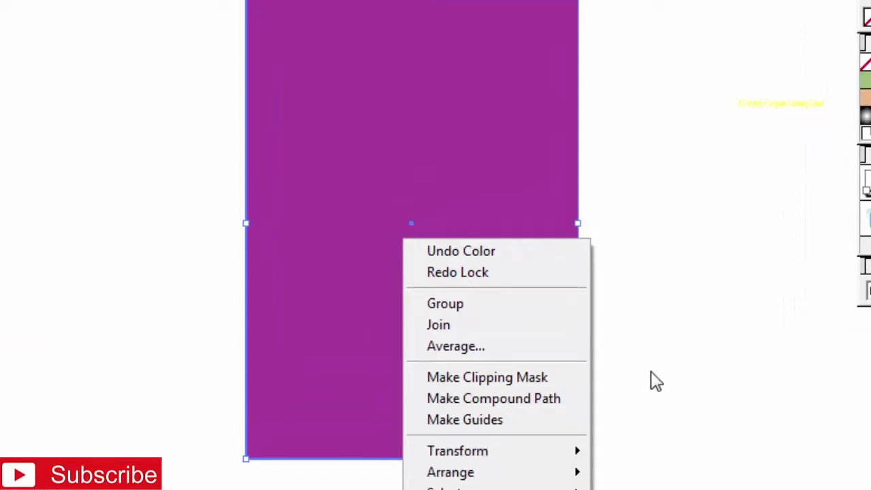
left_click(653, 381)
left_click(476, 284)
right_click(476, 284)
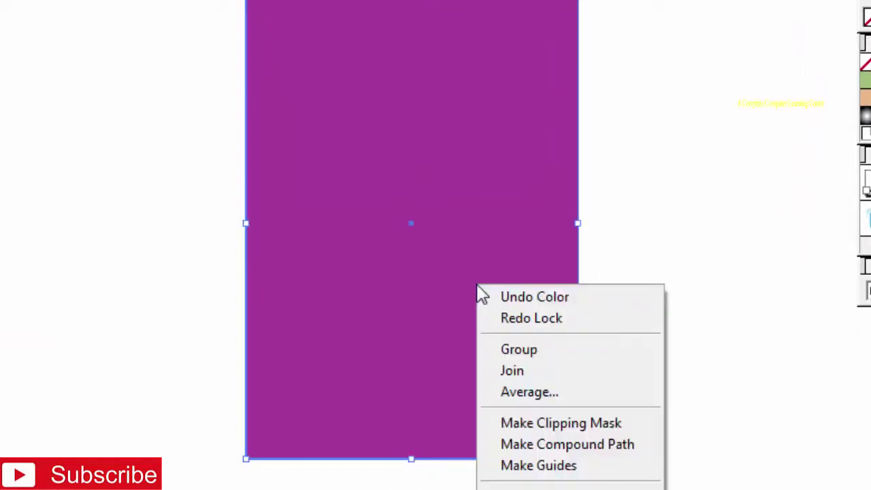
left_click(514, 318)
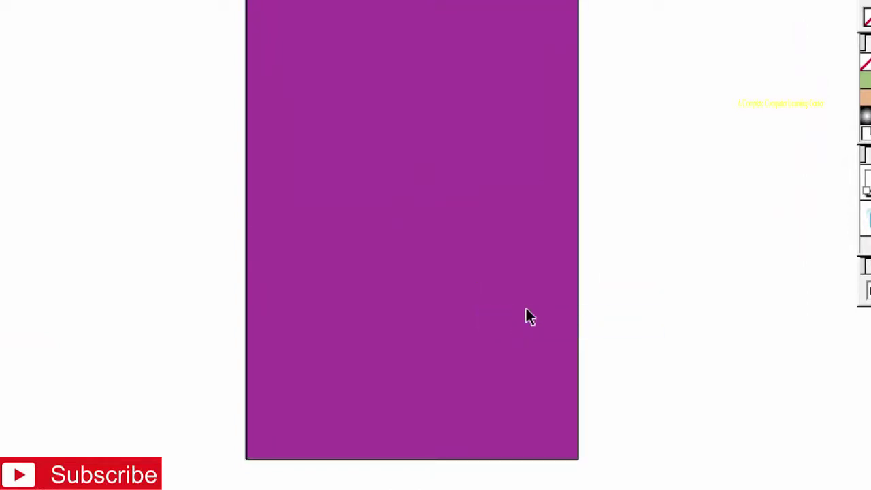
Undo the purple rectangle's lock and reapply it with a redo.
right_click(352, 248)
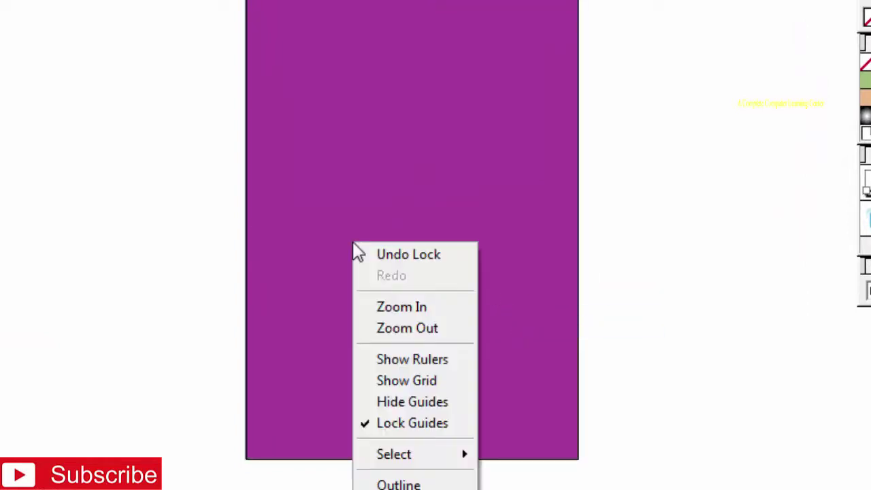
left_click(411, 262)
right_click(297, 188)
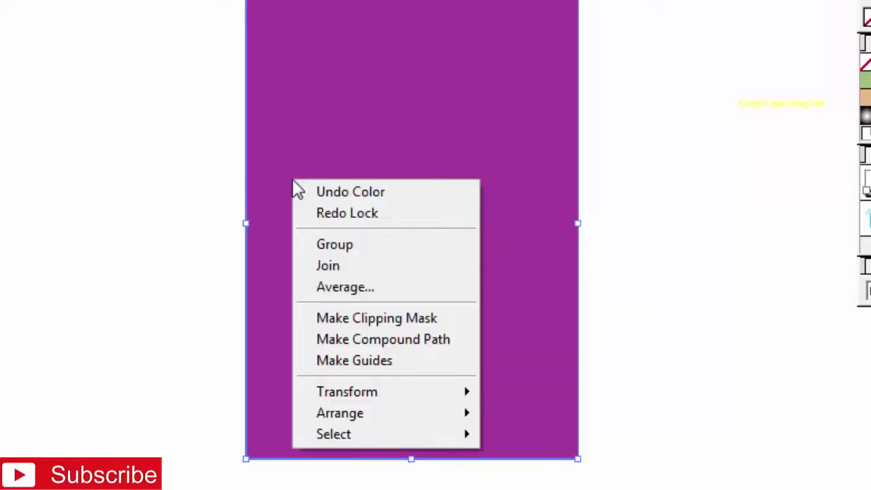
left_click(347, 213)
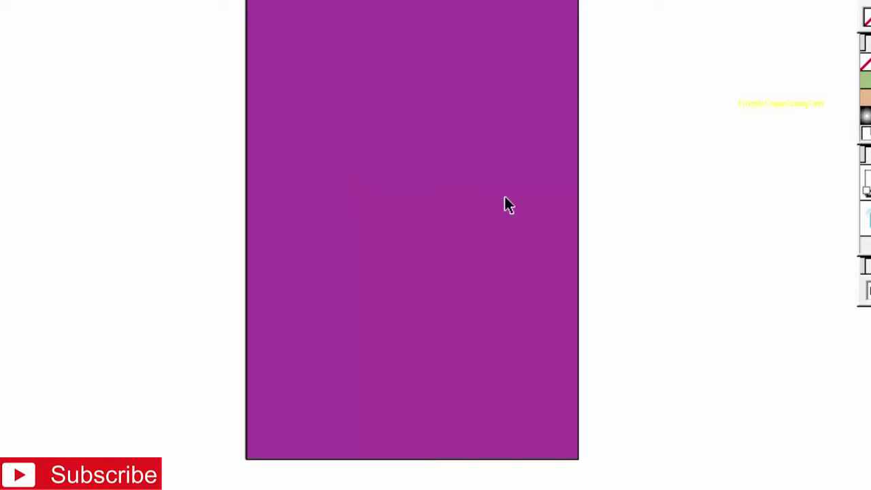
Test the background rectangle's lock by drawing selection marquees across it.
left_click_drag(164, 0, 670, 367)
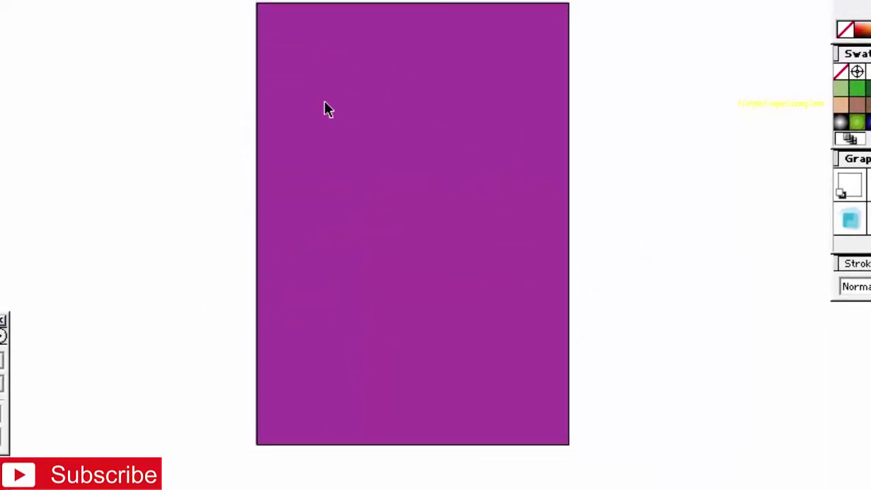
left_click_drag(241, 1, 564, 415)
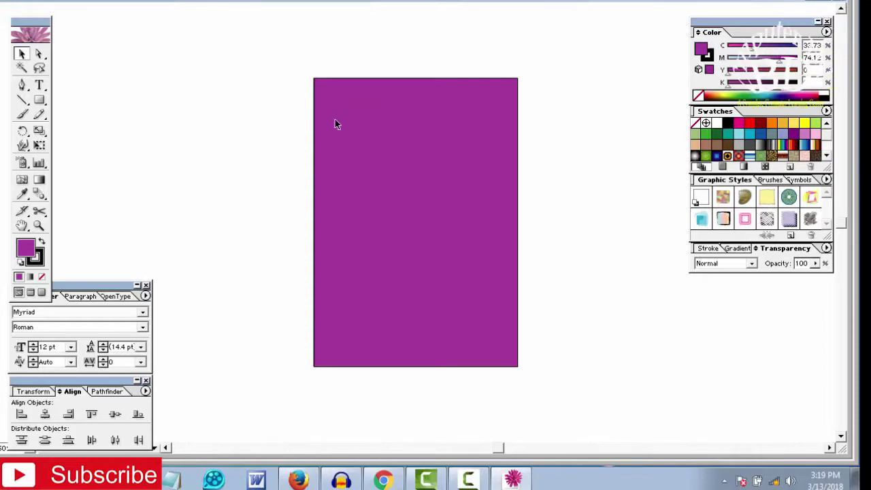
Save the document as "Khan" in Adobe Illustrator (*.AI) format, accepting the options for a PDF compatible file and compression.
key("ctrl+s")
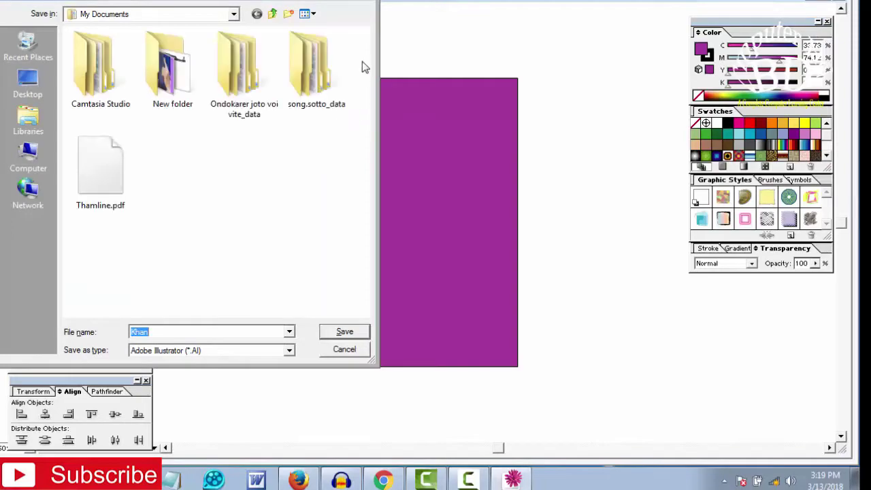
key("Return")
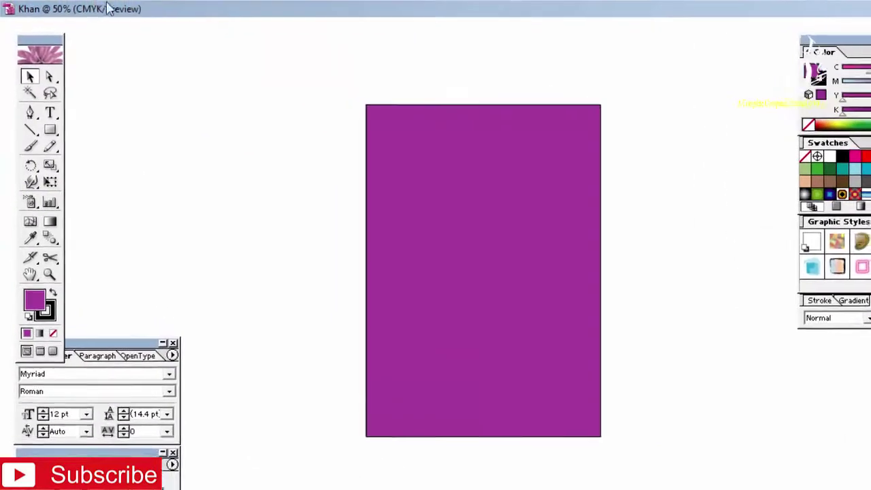
left_click(5, 0)
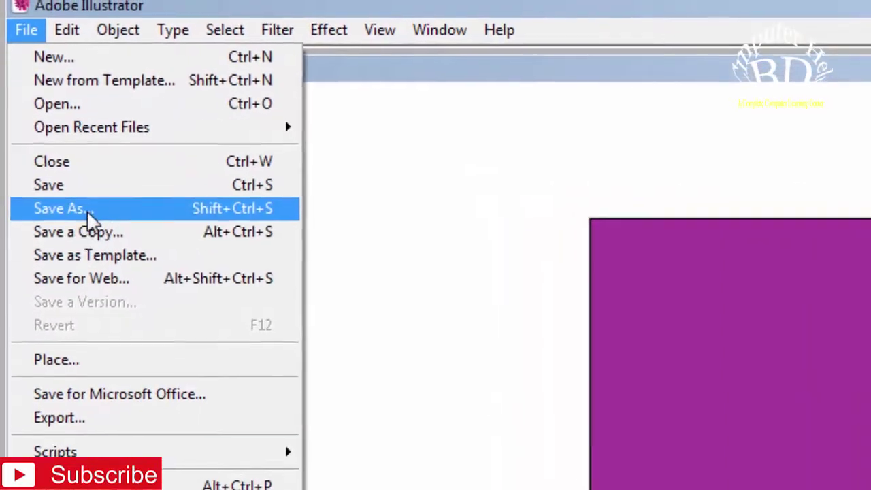
left_click(85, 207)
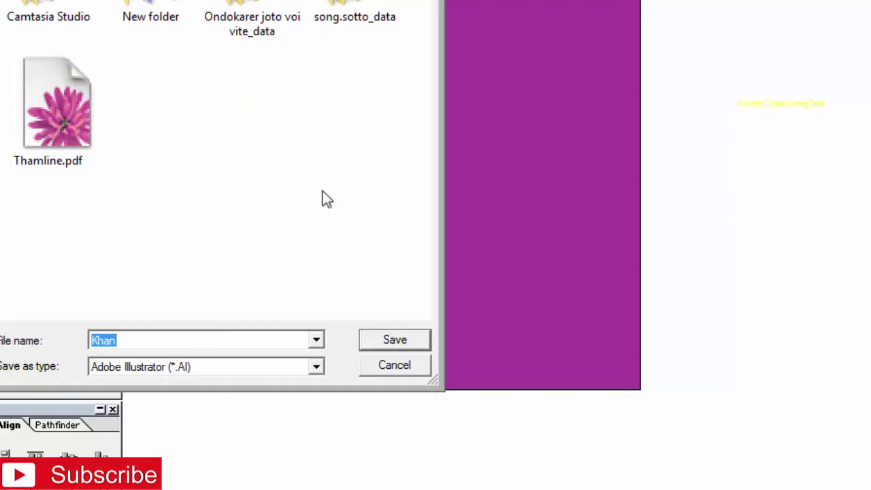
left_click(396, 344)
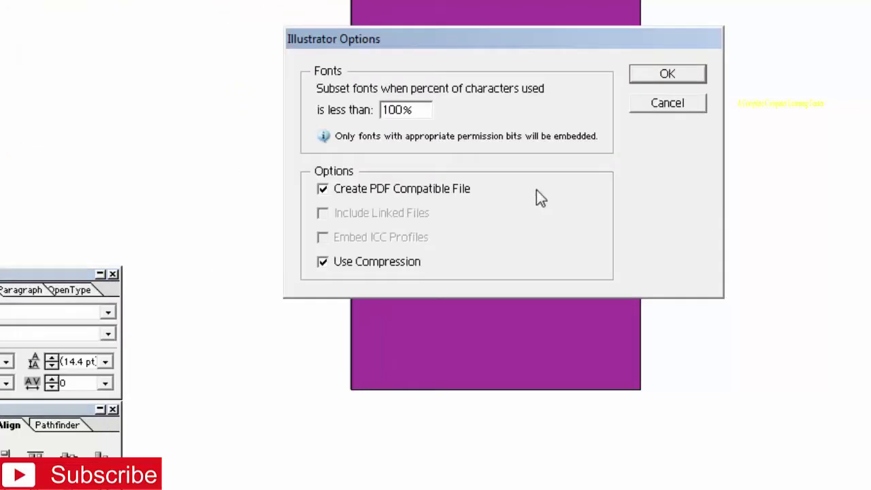
left_click(646, 76)
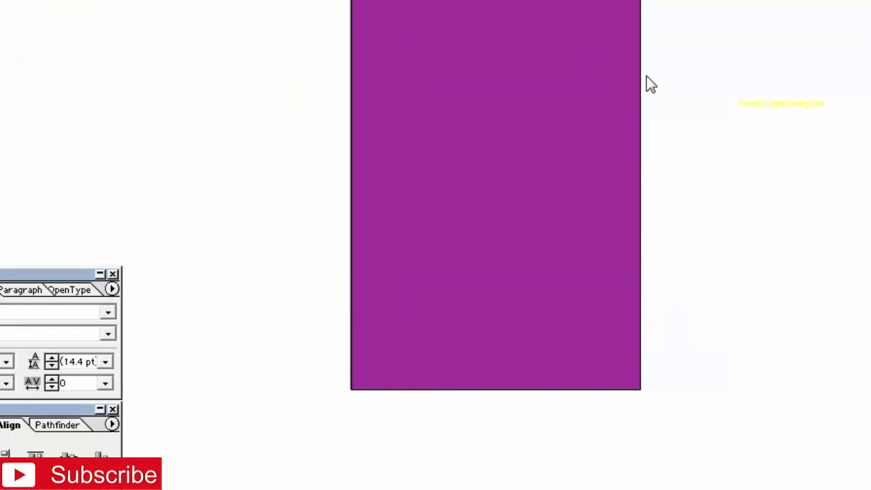